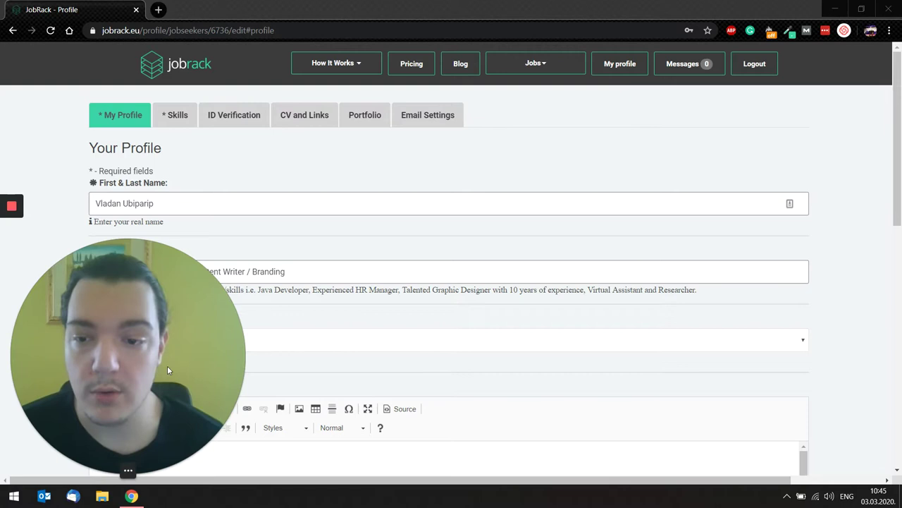
click(106, 469)
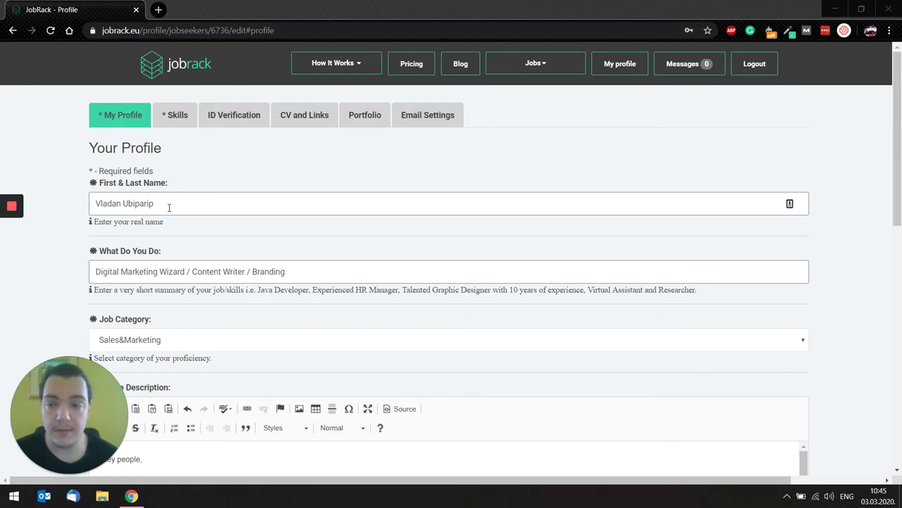
Set the profile's job category to Sales&Marketing
scroll(167, 206, down, 1)
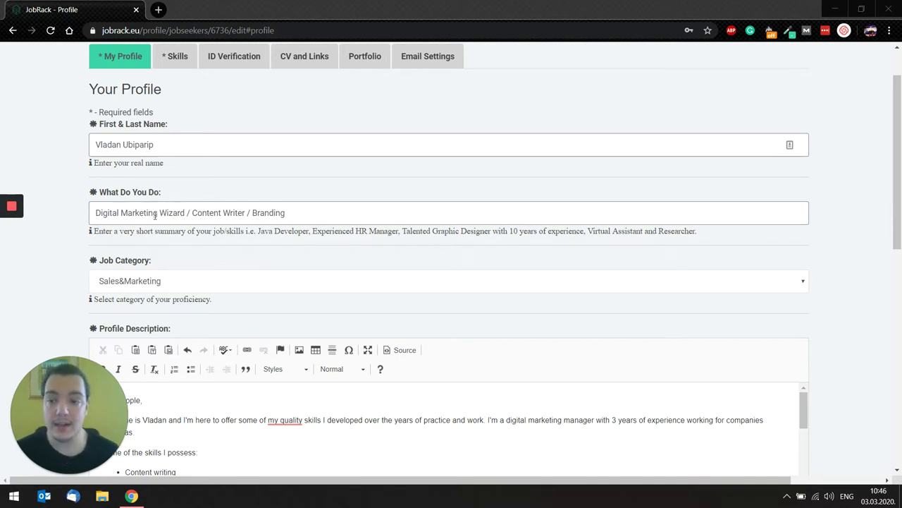
click(169, 216)
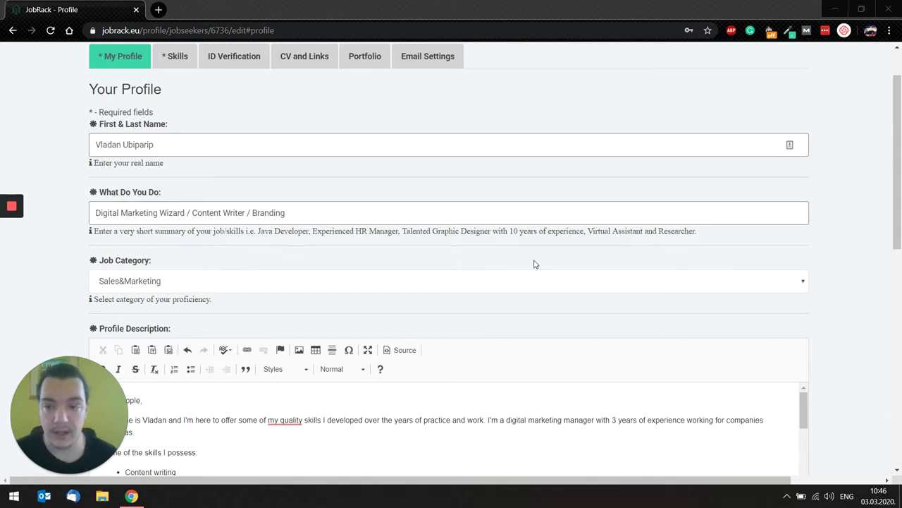
scroll(406, 215, down, 1)
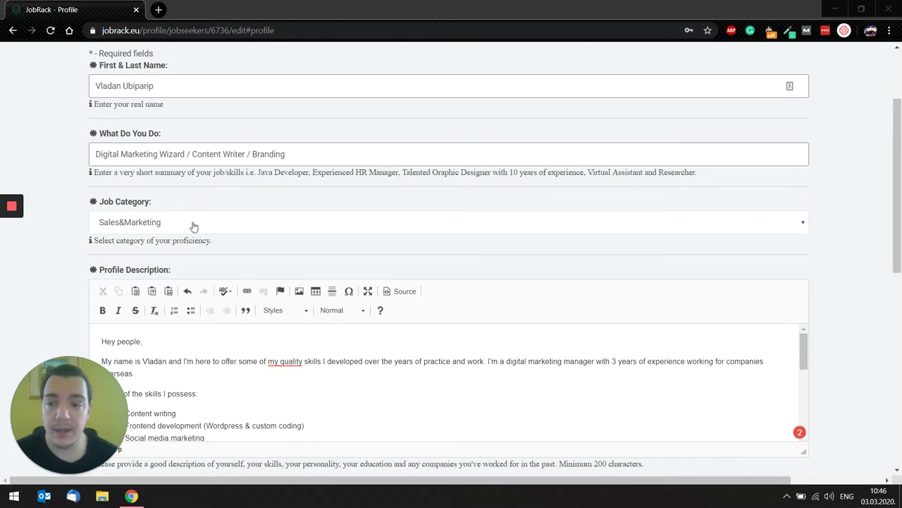
click(236, 231)
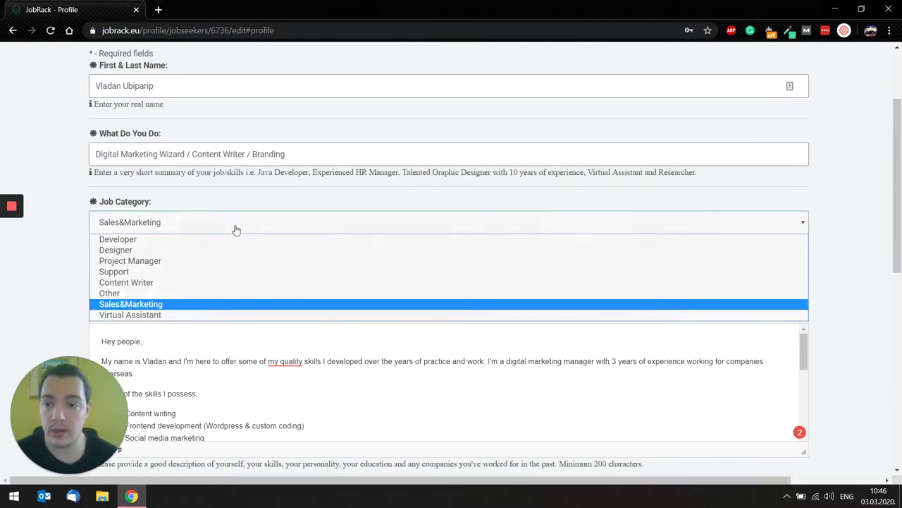
click(165, 304)
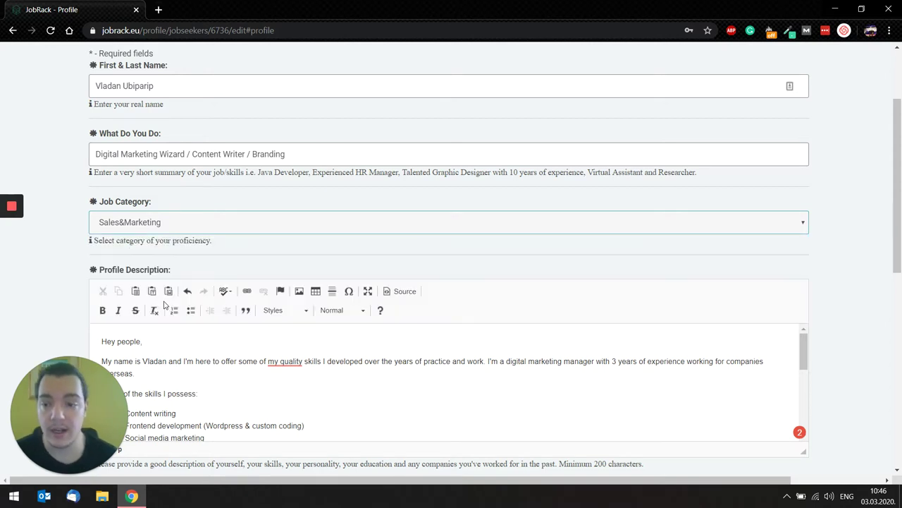
Review the full profile description and the salary rate, country, city and birthdate fields below it
scroll(165, 304, down, 2)
scroll(181, 283, down, 1)
scroll(181, 283, up, 1)
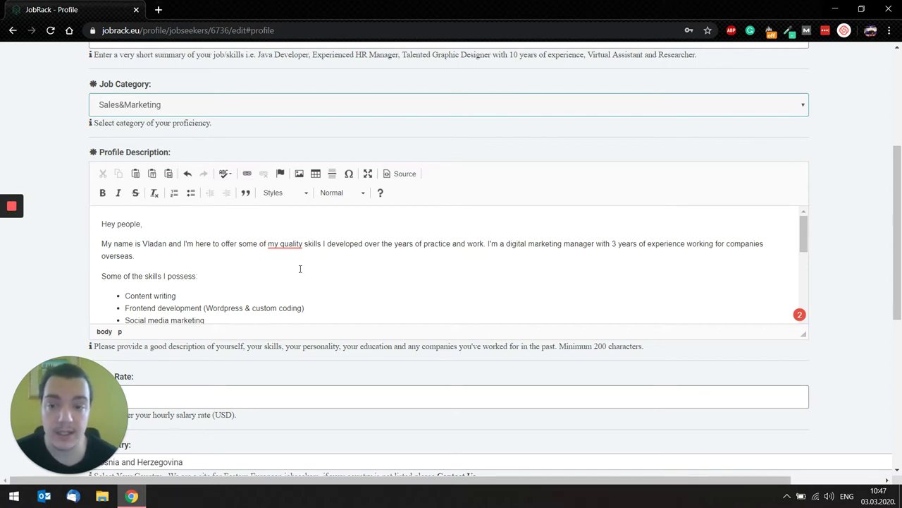
scroll(350, 259, down, 2)
scroll(350, 259, up, 2)
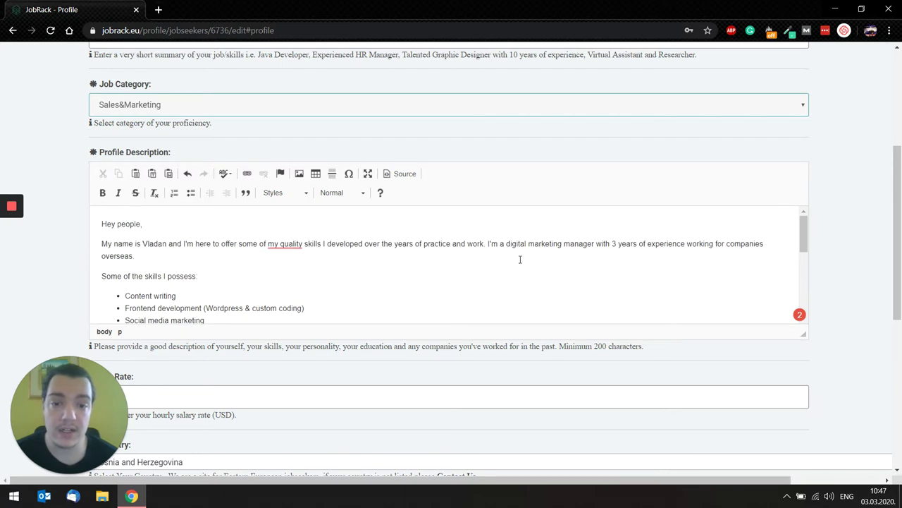
scroll(570, 282, down, 2)
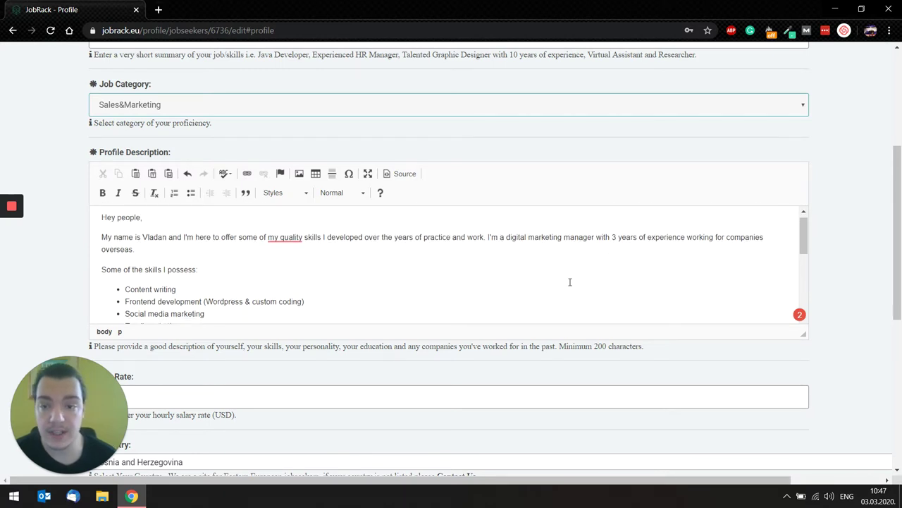
scroll(215, 243, down, 4)
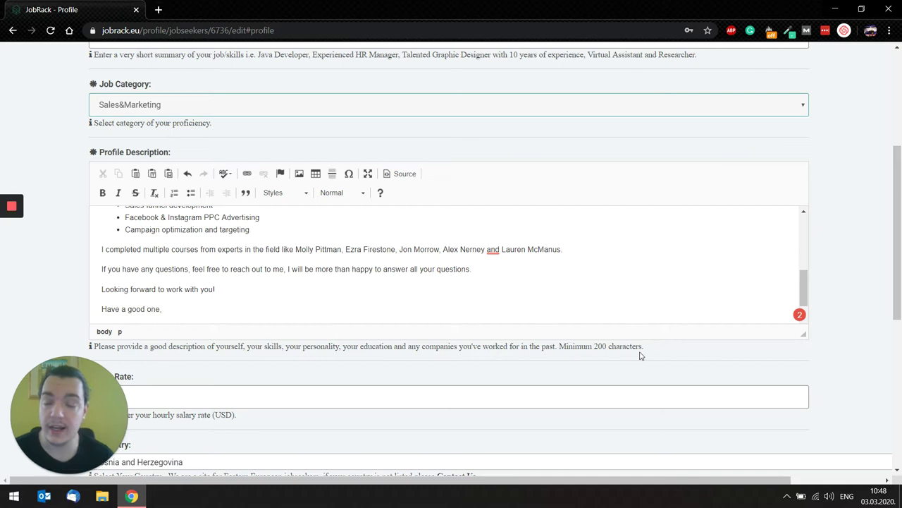
scroll(498, 343, down, 3)
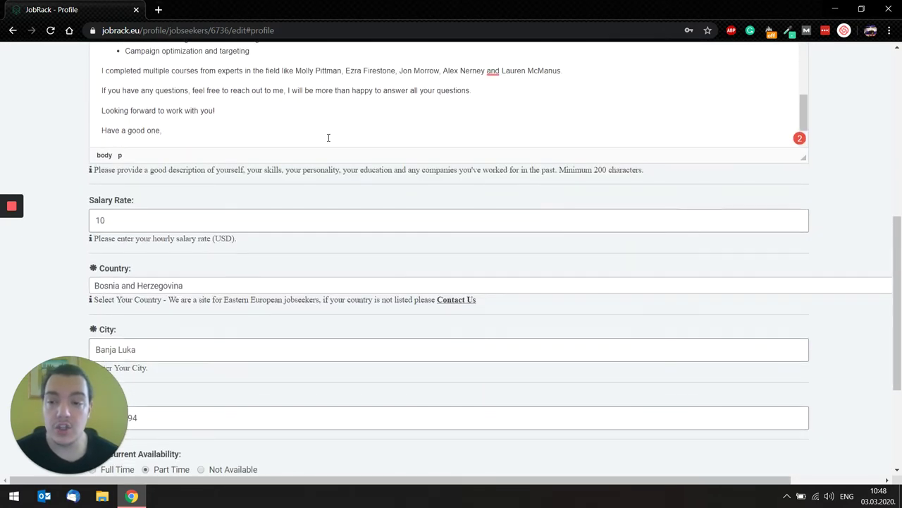
scroll(157, 193, down, 1)
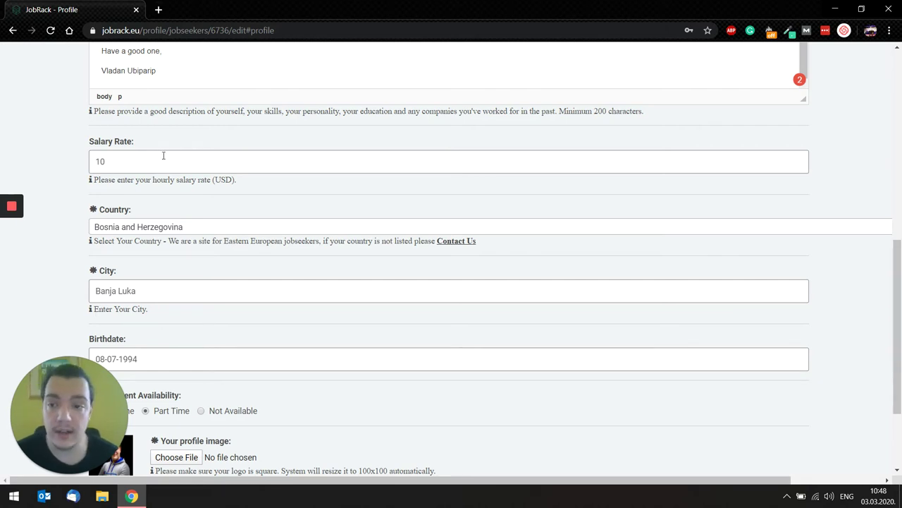
scroll(163, 156, down, 1)
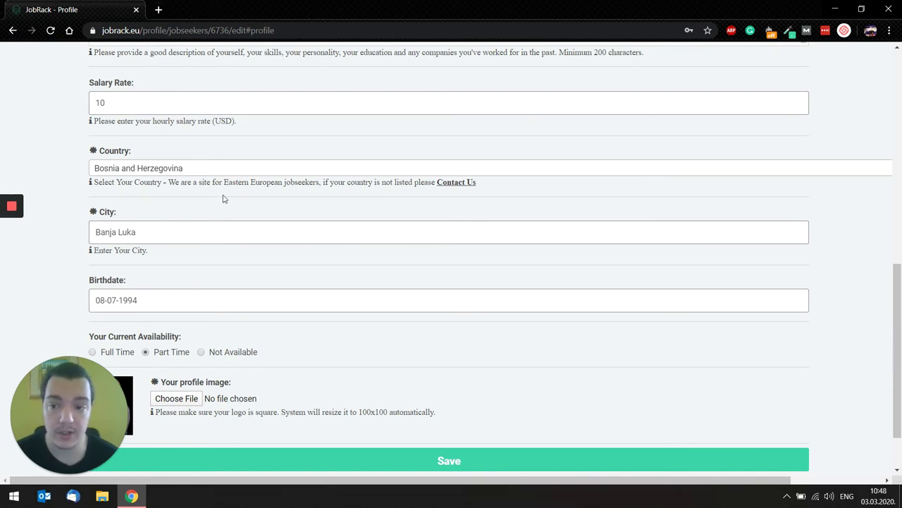
scroll(221, 201, down, 1)
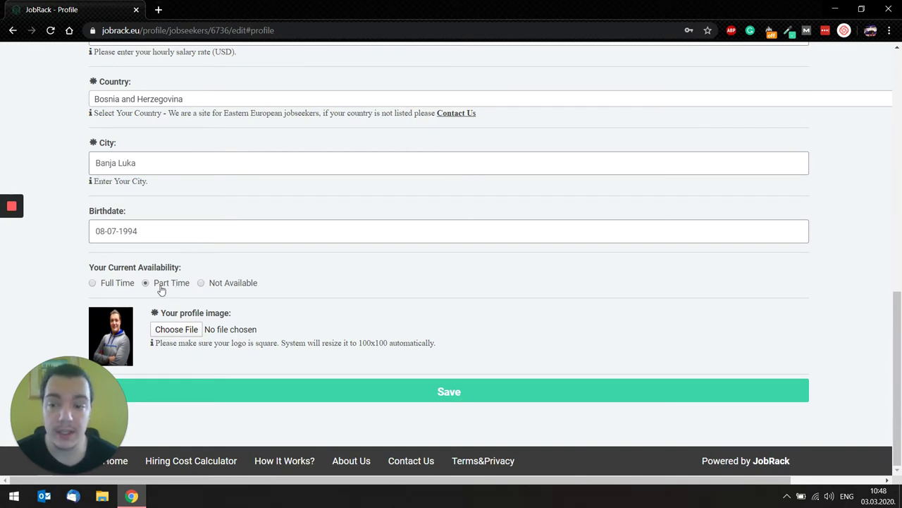
Set the current availability to Not Available and save the profile
double_click(225, 285)
drag(222, 285, 218, 285)
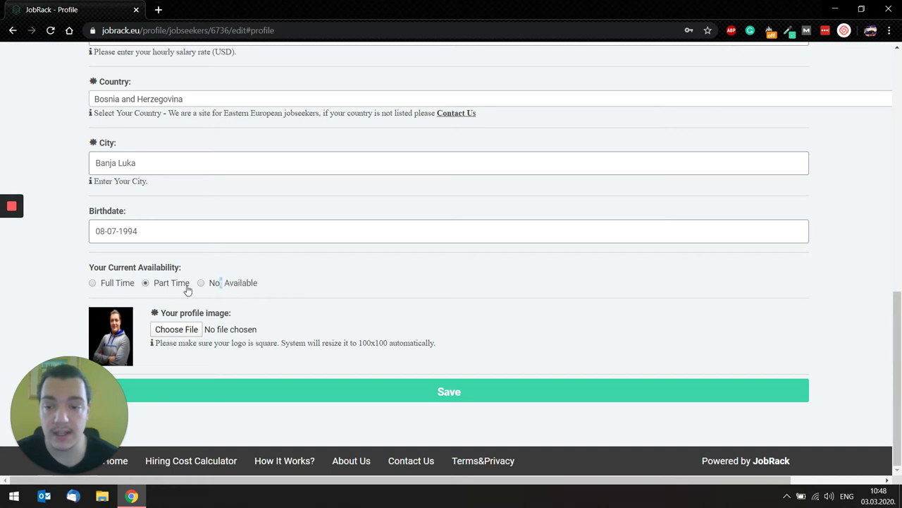
click(105, 282)
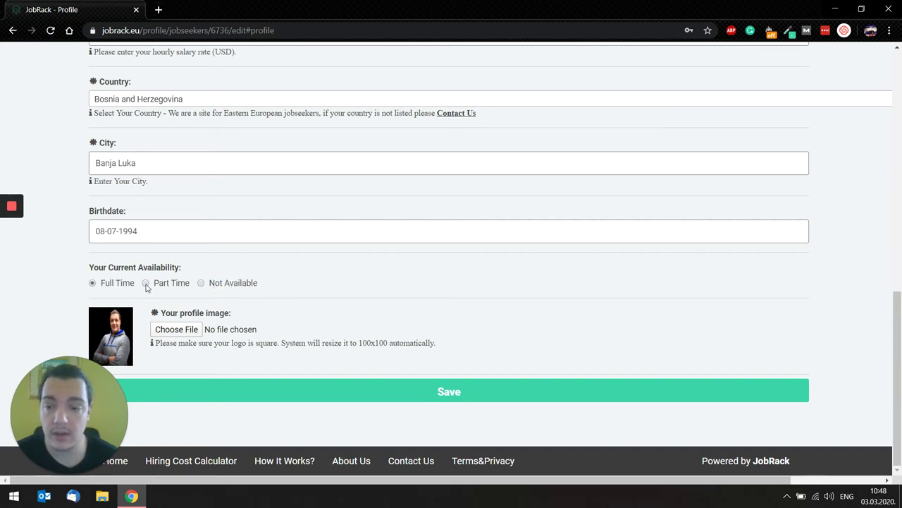
click(202, 283)
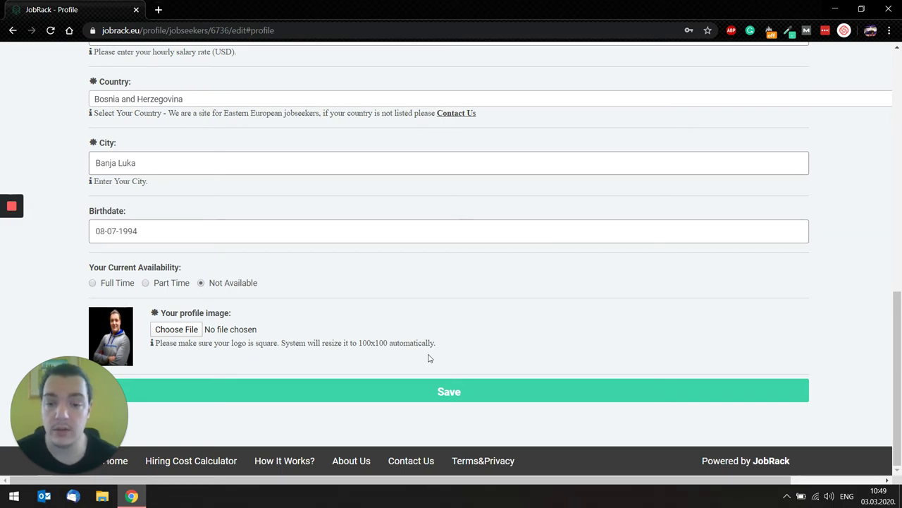
scroll(416, 346, up, 6)
scroll(407, 344, down, 10)
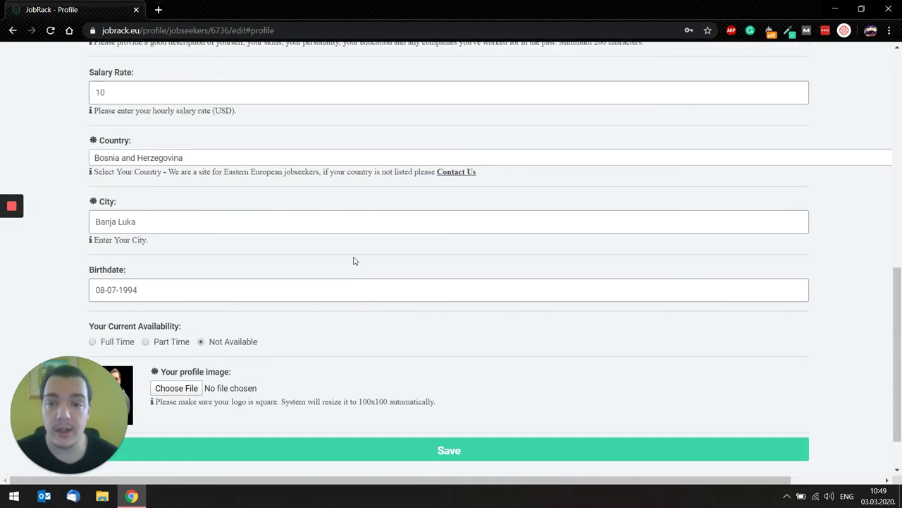
click(458, 392)
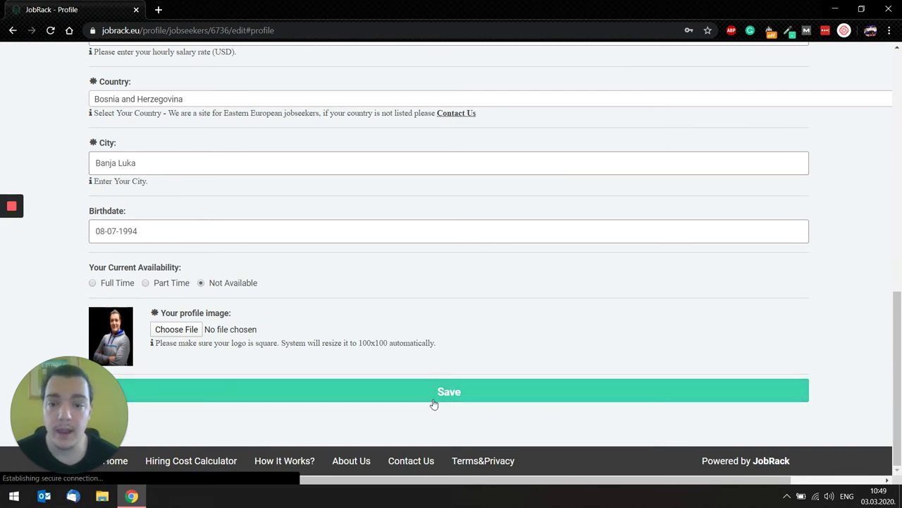
In the programming skills, rate Javascript basics, Javascript Advanced and jQuery with five stars and Bootstrap with three
scroll(384, 349, up, 3)
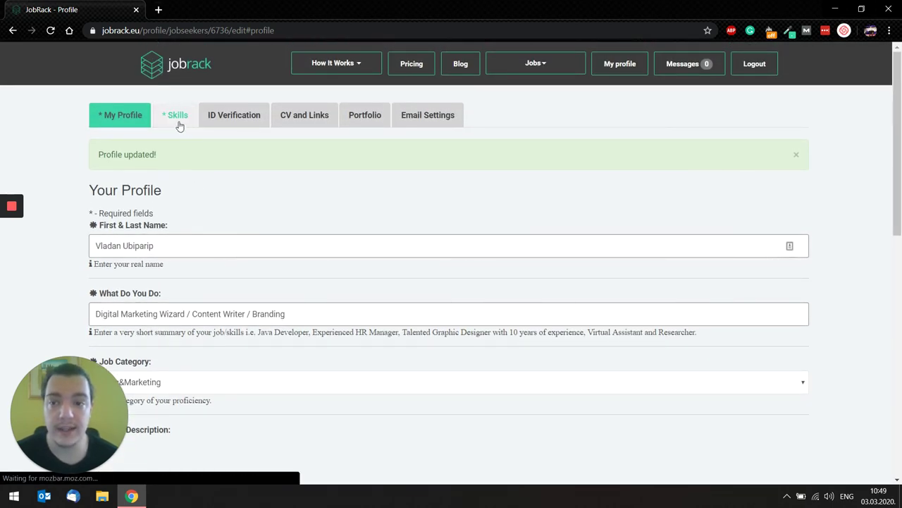
click(176, 116)
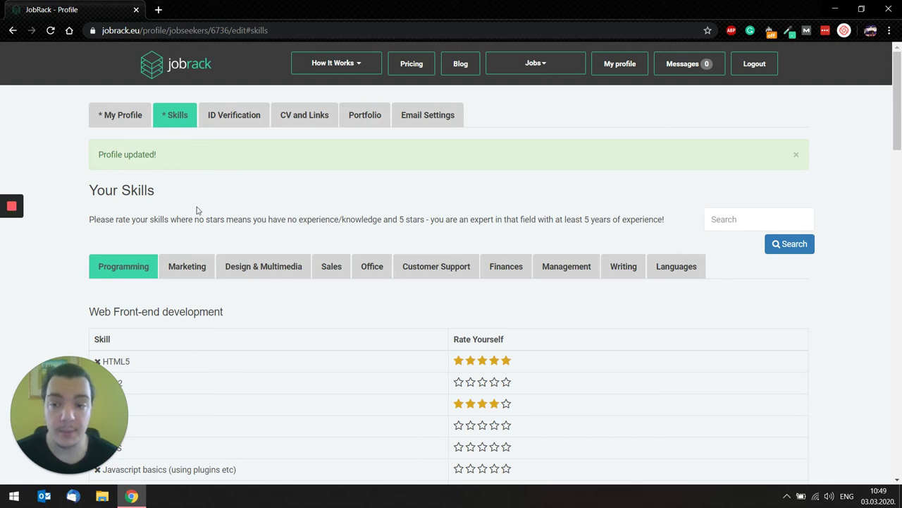
scroll(121, 207, down, 1)
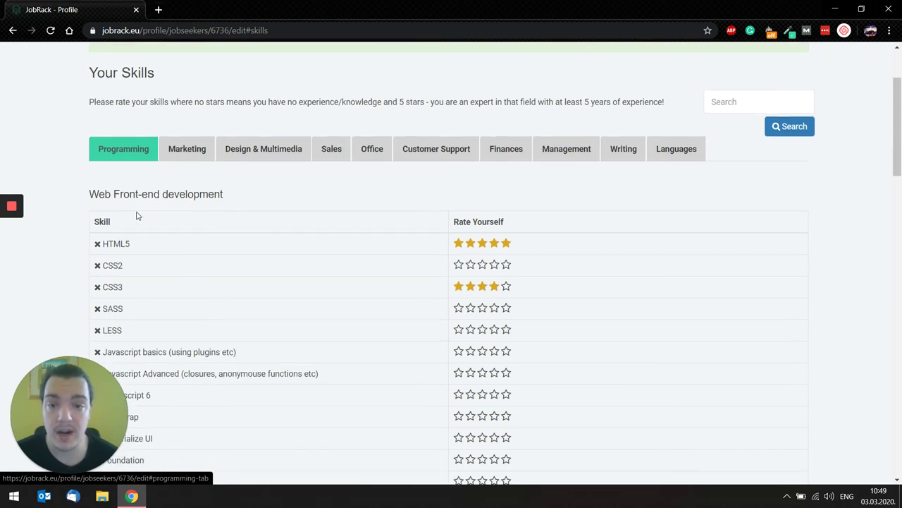
scroll(228, 211, down, 2)
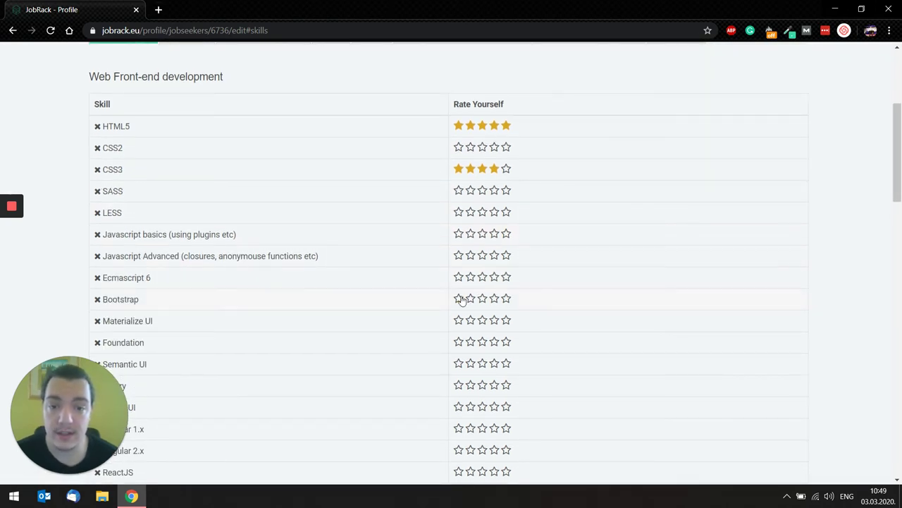
scroll(485, 330, down, 1)
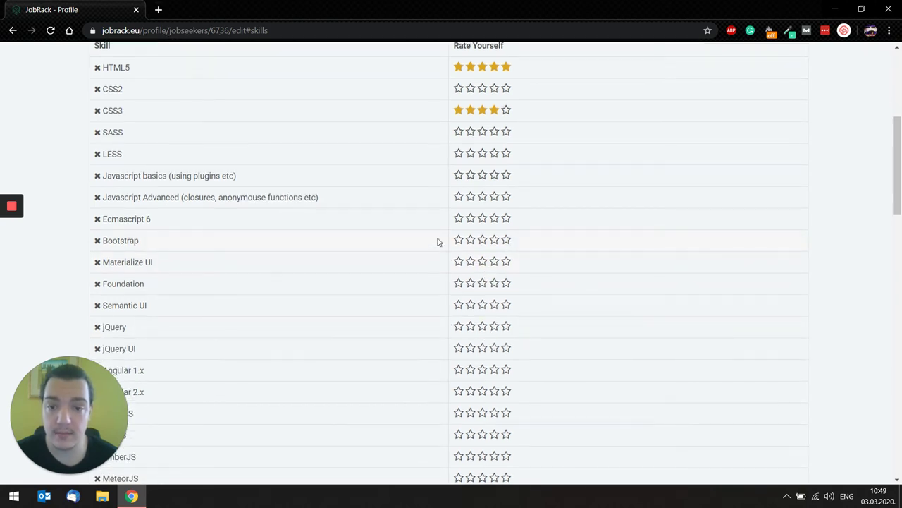
scroll(459, 274, up, 1)
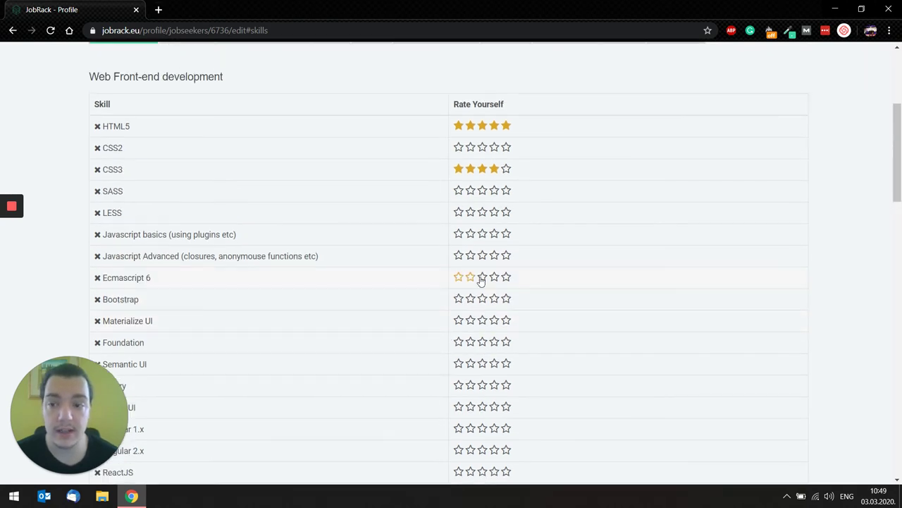
click(509, 259)
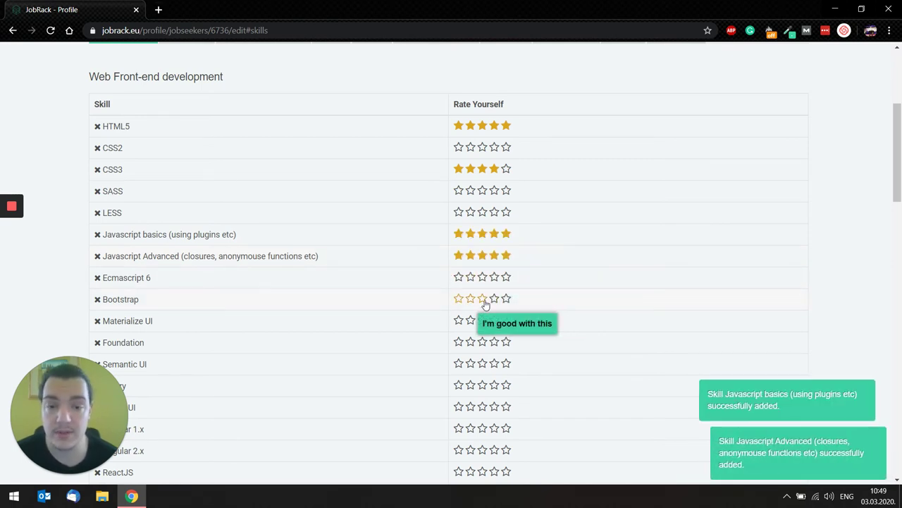
scroll(534, 378, down, 2)
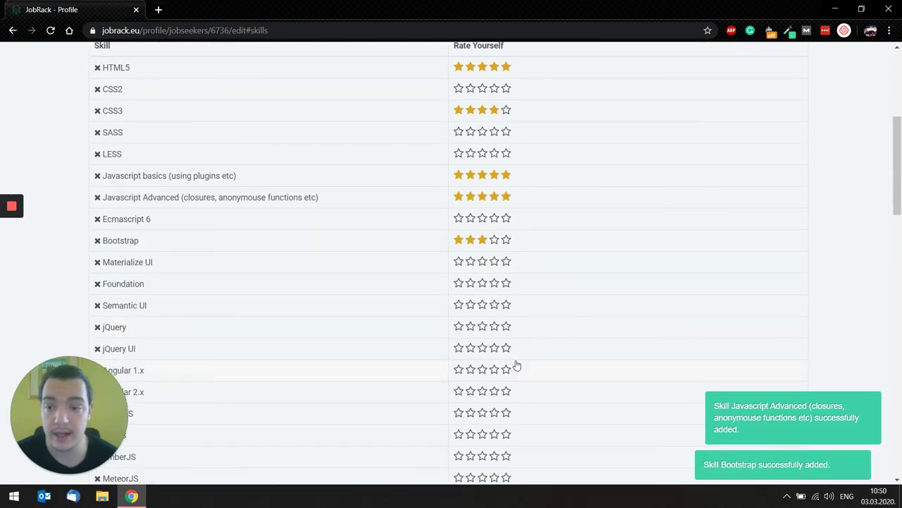
click(508, 274)
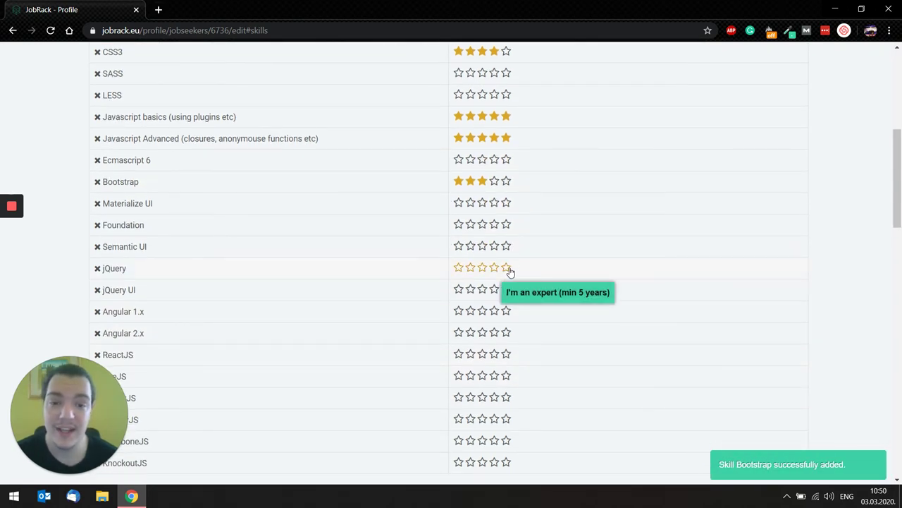
Look through the rest of the programming skills list, including the back-end and database entries
scroll(371, 348, down, 2)
scroll(370, 349, up, 8)
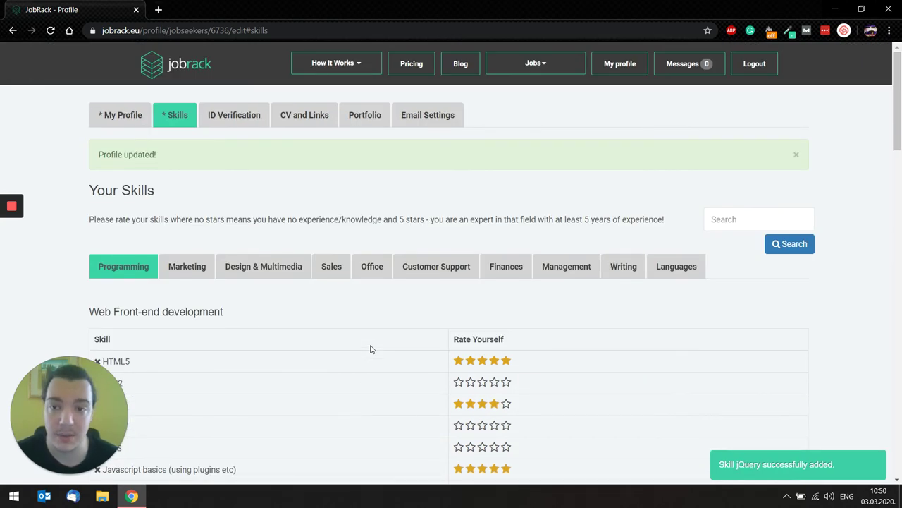
scroll(371, 348, down, 18)
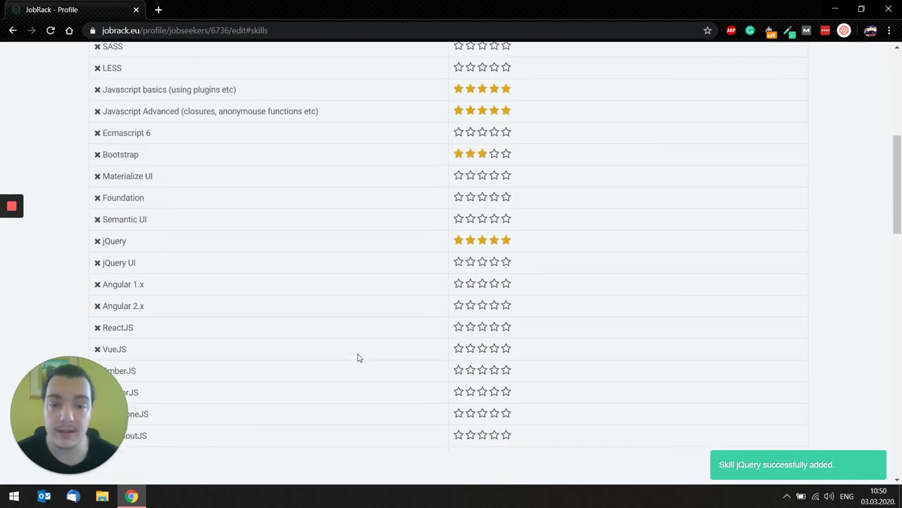
scroll(356, 357, down, 5)
scroll(362, 370, up, 15)
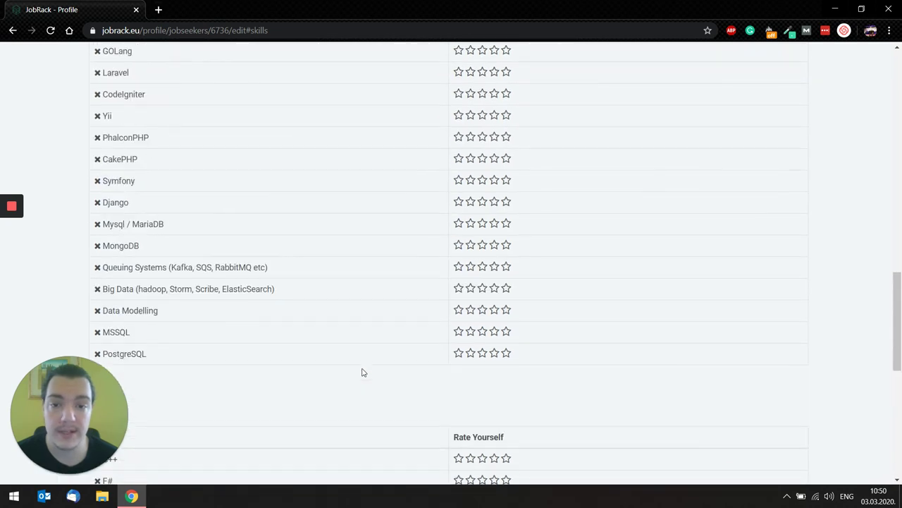
scroll(366, 402, up, 4)
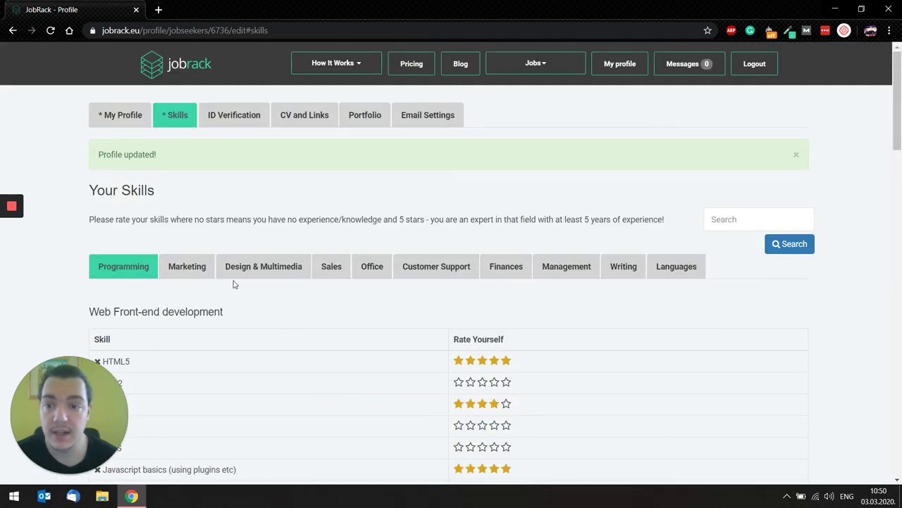
Look through the Marketing, Design & Multimedia, Sales, Office, Customer Support and Finances skill categories and their star ratings
click(203, 273)
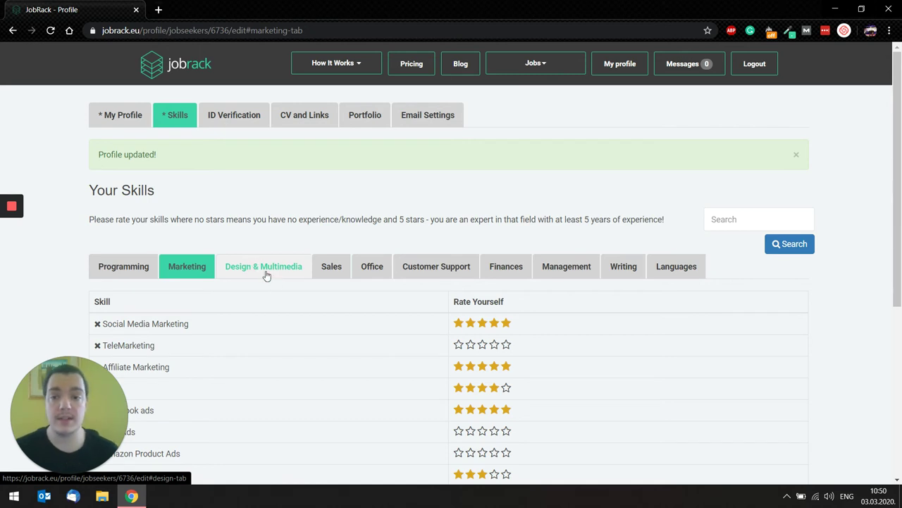
click(266, 275)
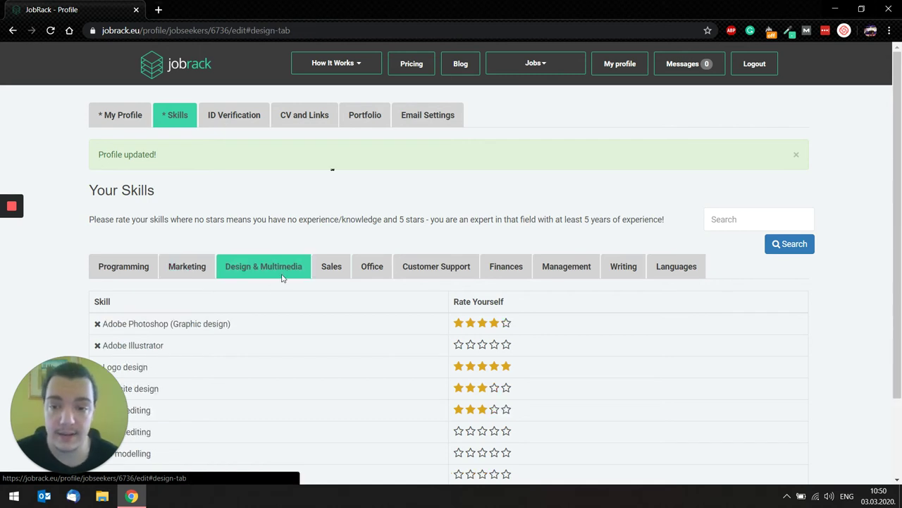
click(338, 277)
click(360, 274)
click(433, 274)
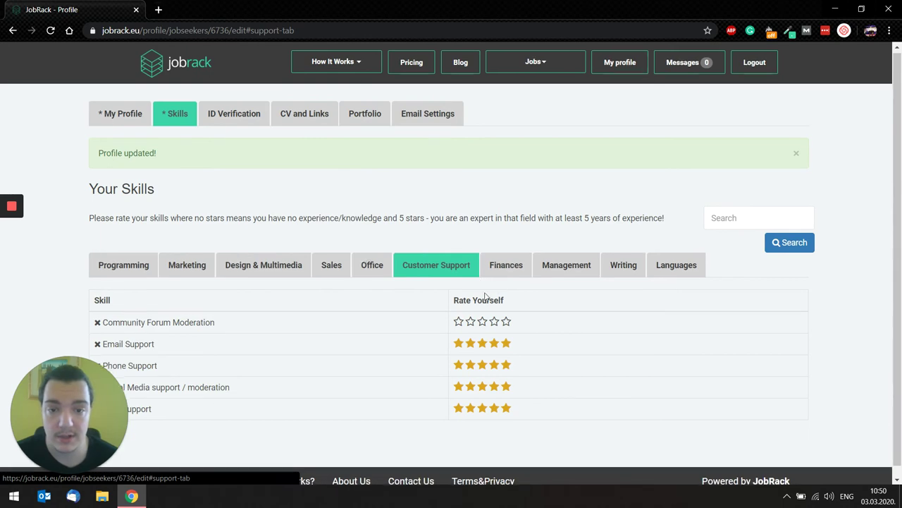
scroll(365, 304, down, 1)
click(505, 255)
scroll(399, 308, down, 1)
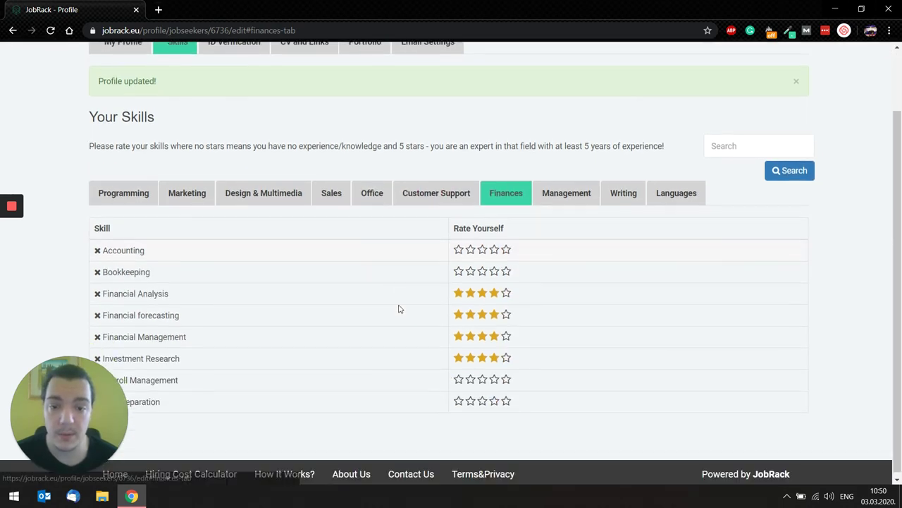
scroll(399, 309, up, 1)
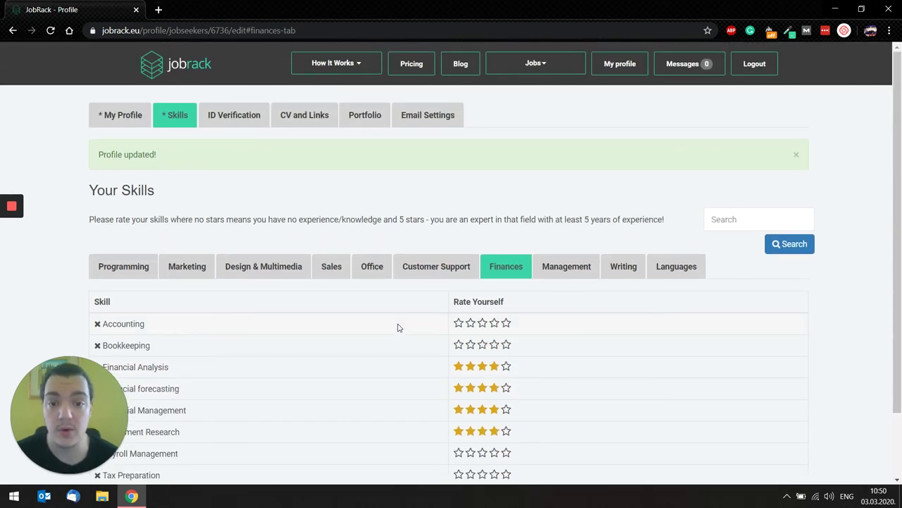
Review the government ID verification requirements, and the CV upload and personal website and social profile link fields
click(234, 132)
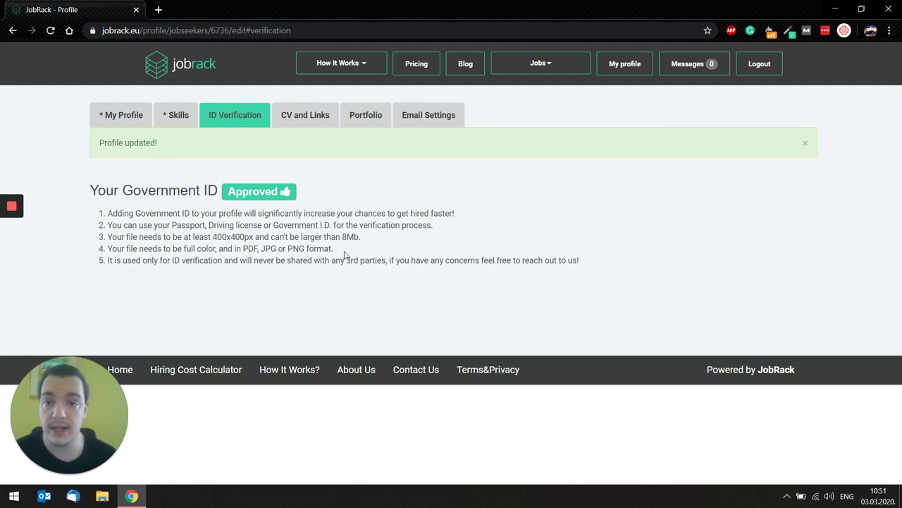
click(306, 115)
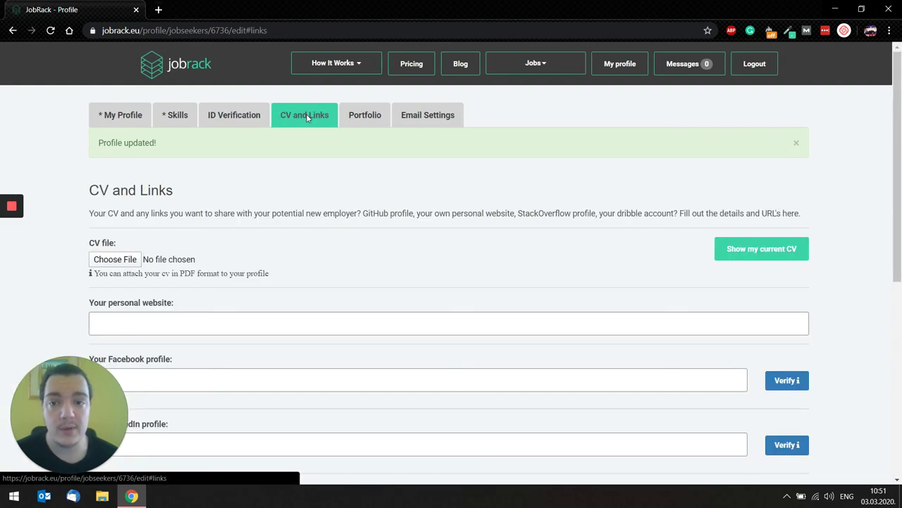
scroll(244, 185, down, 1)
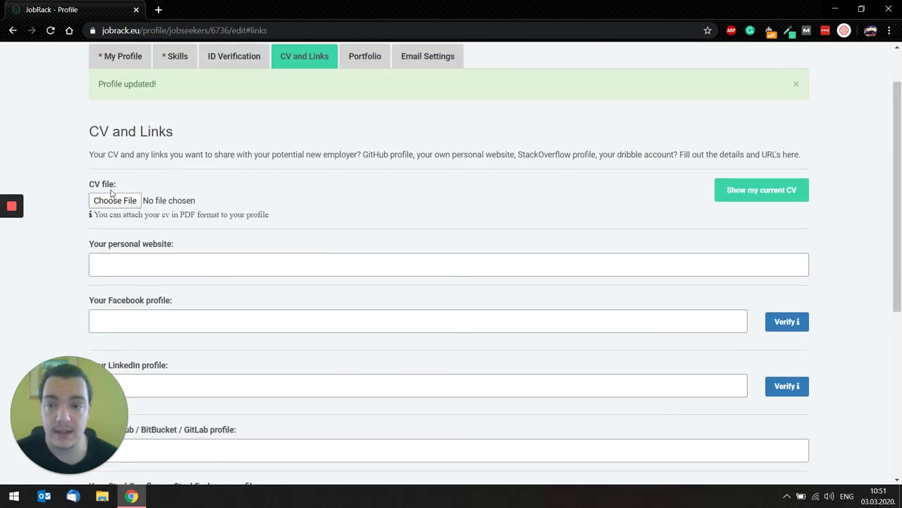
scroll(342, 204, down, 1)
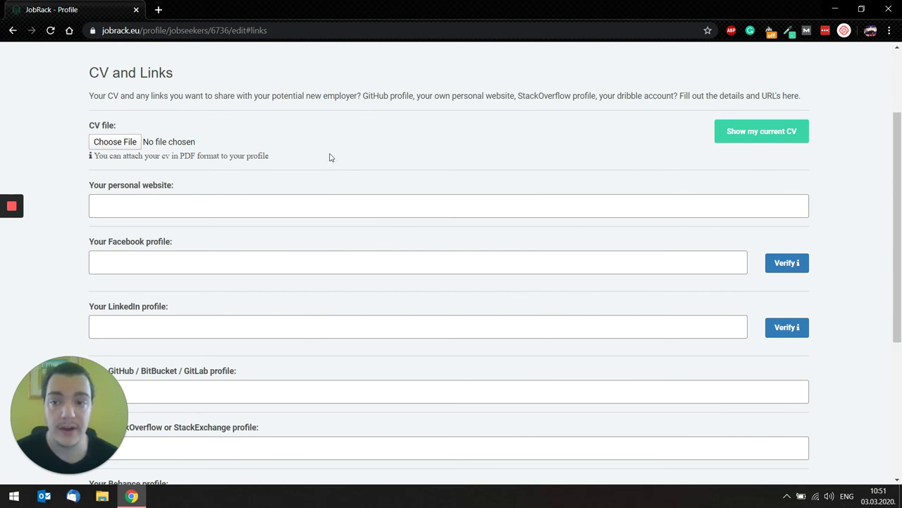
scroll(282, 151, down, 1)
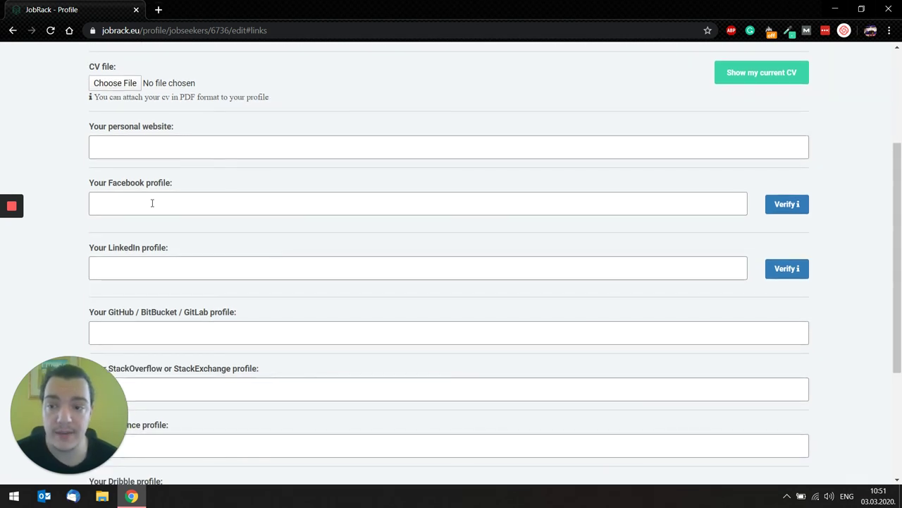
scroll(155, 218, down, 1)
scroll(161, 235, down, 2)
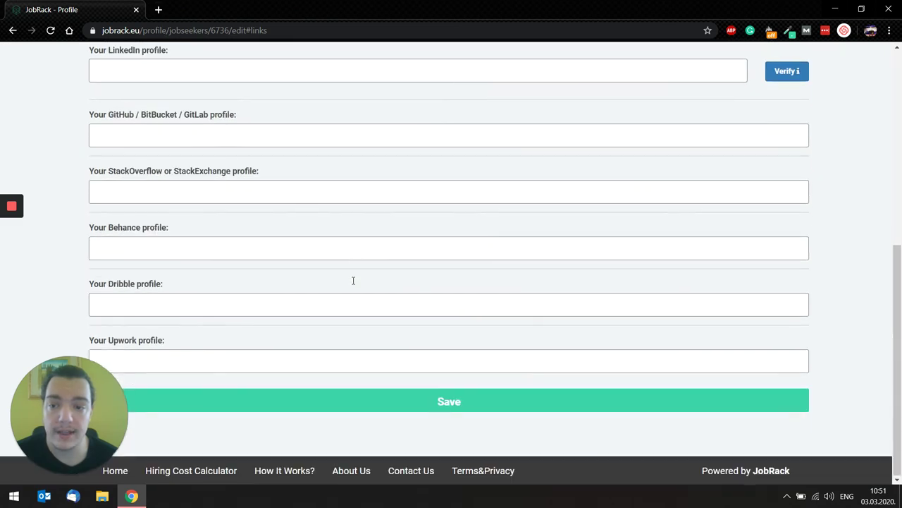
scroll(306, 255, up, 4)
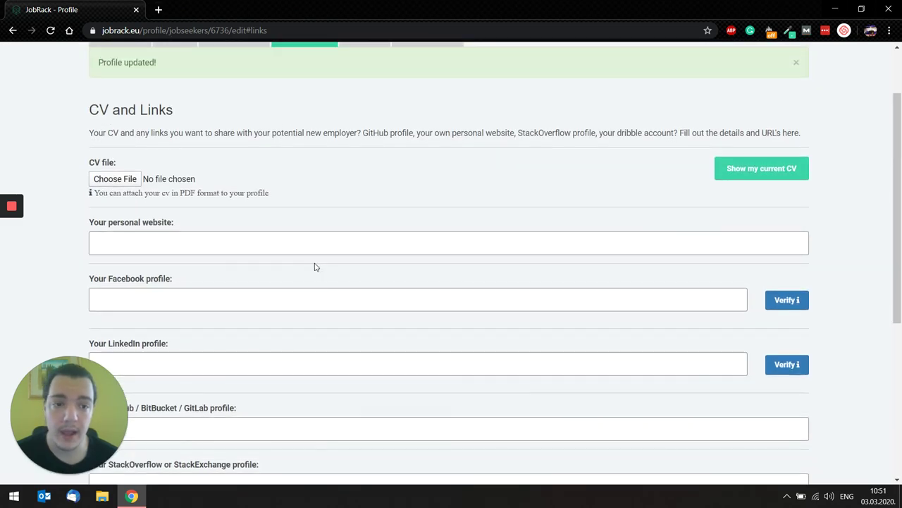
scroll(315, 267, up, 2)
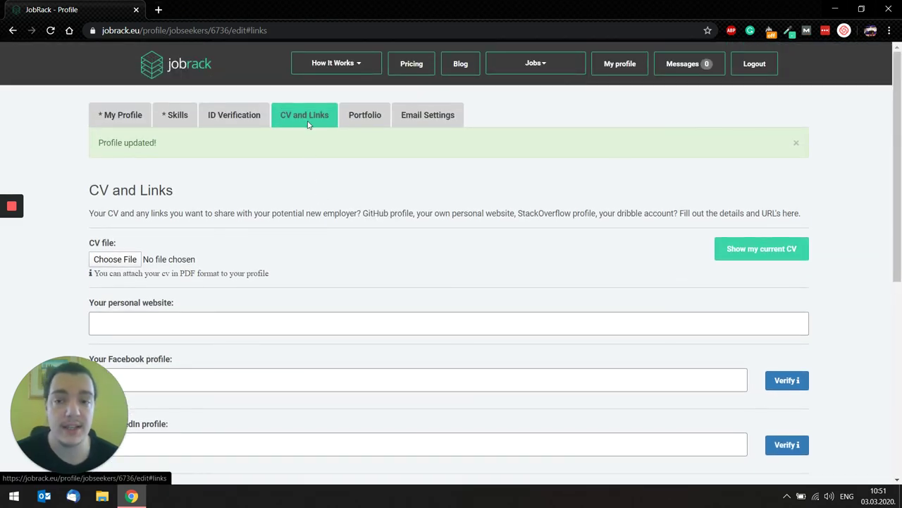
scroll(299, 240, down, 5)
scroll(298, 249, up, 5)
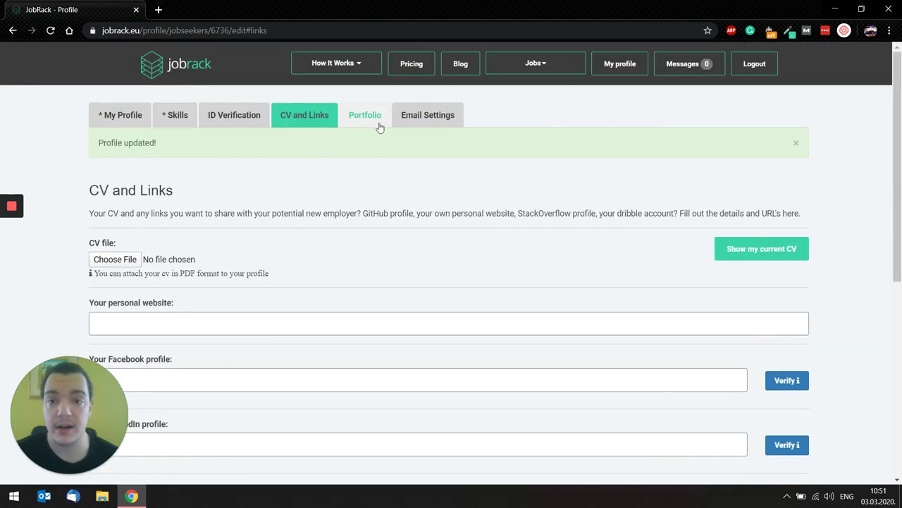
View the portfolio projects section and return to the main profile details
click(378, 125)
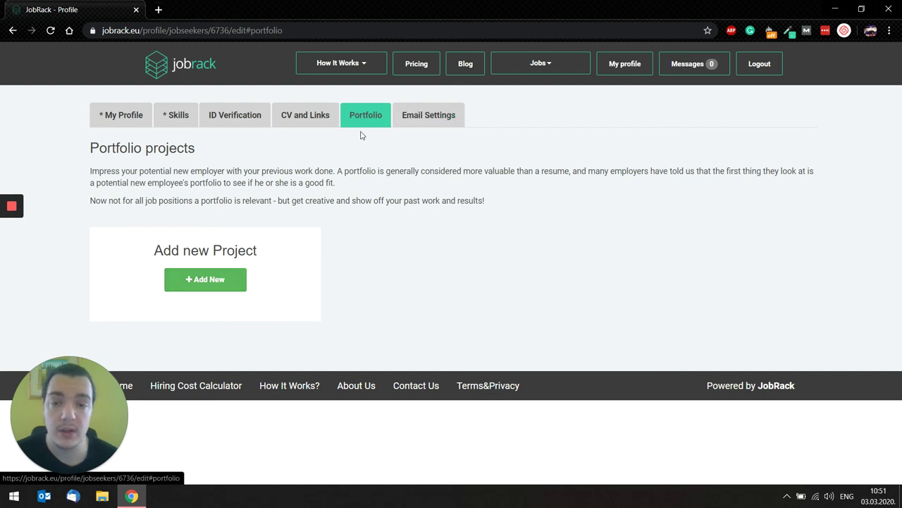
click(116, 116)
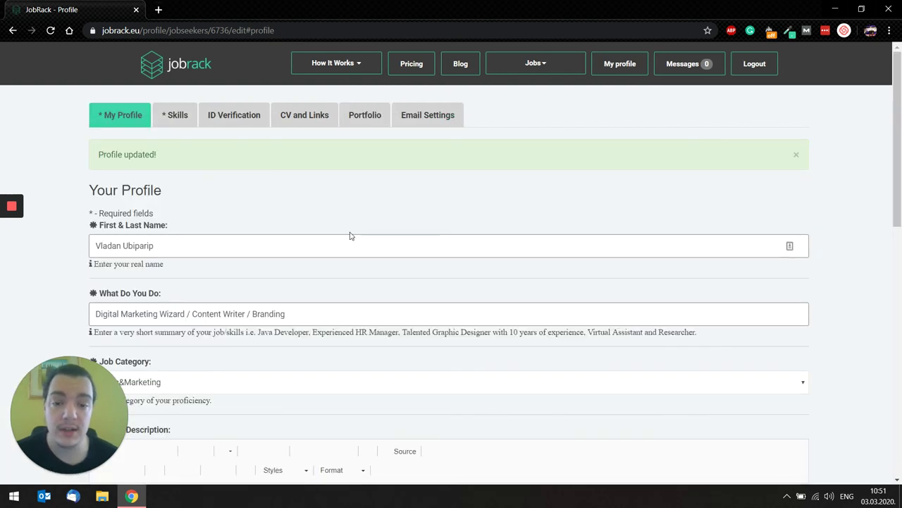